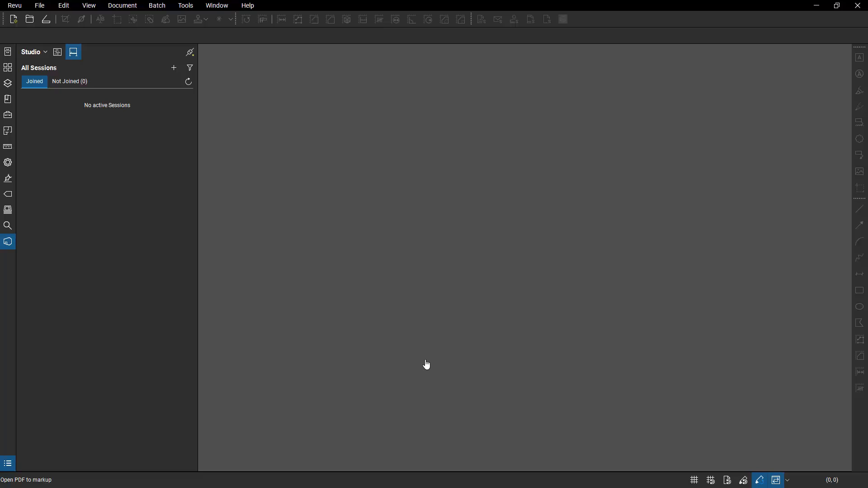
- Switch Studio to Projects and create a new project named "YouTube Demo of Studio Projects"
click(59, 53)
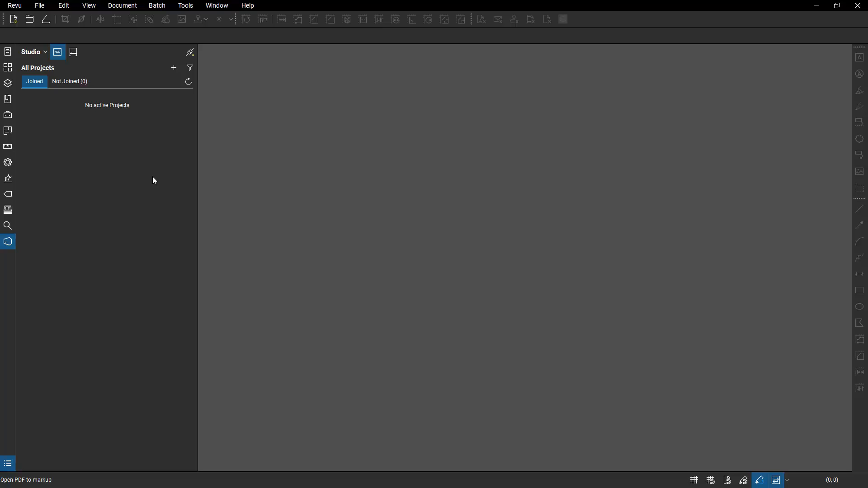
click(73, 83)
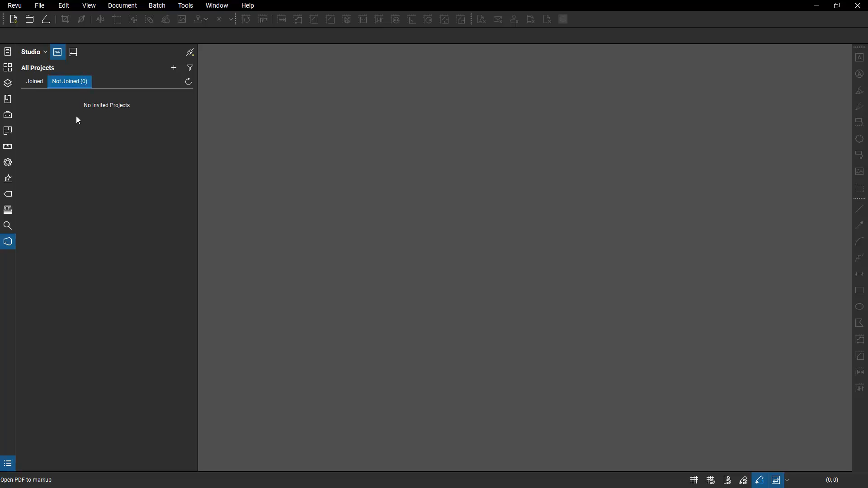
click(33, 82)
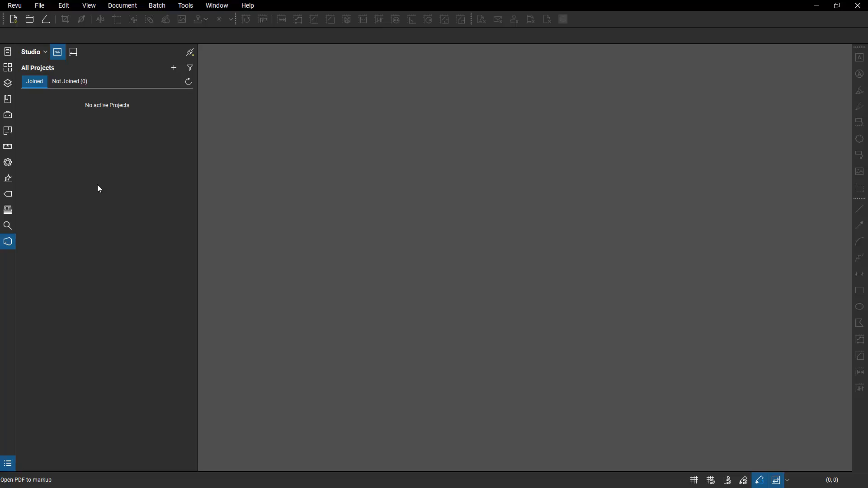
click(175, 69)
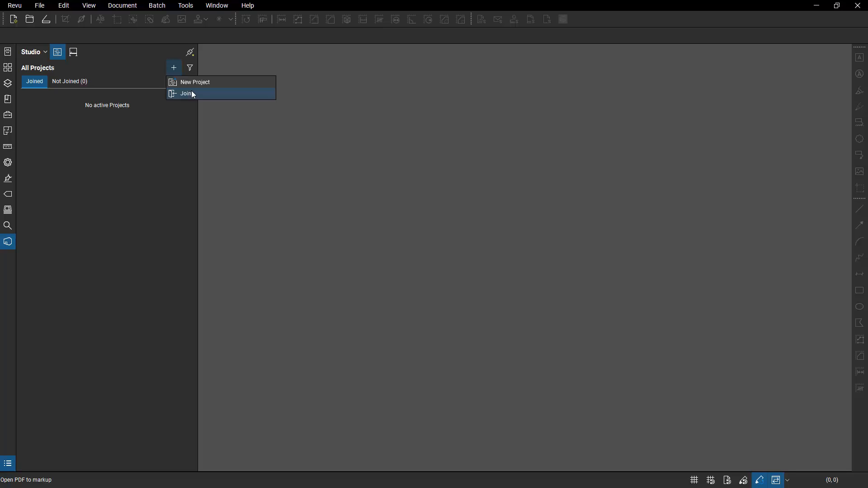
click(218, 84)
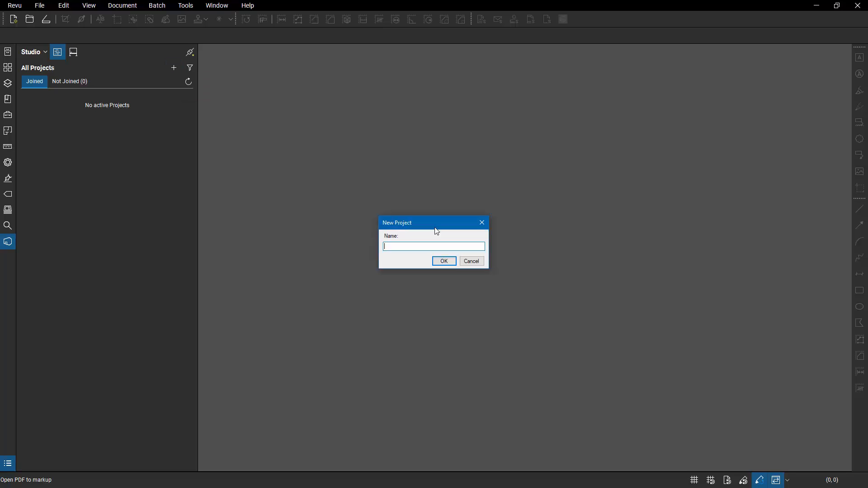
text(YouTube Demo of Studio Projects)
click(440, 263)
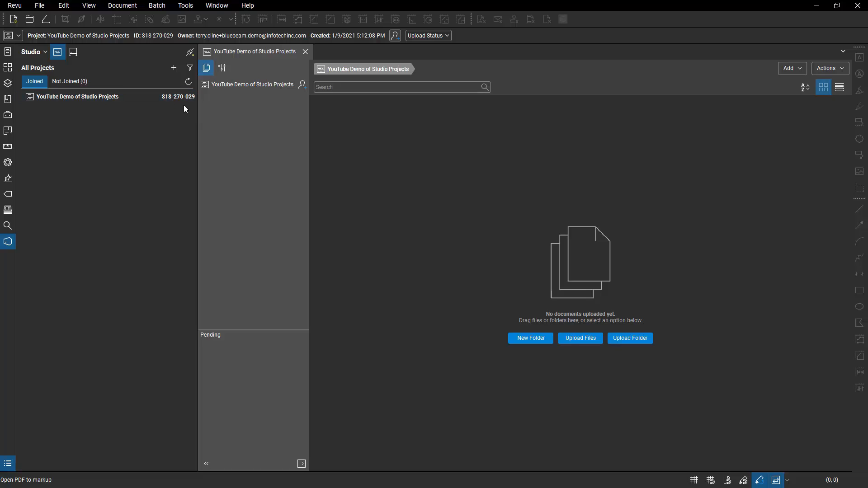
- Open the settings of the YouTube Demo of Studio Projects project
key(ctrl)
key(ctrl)
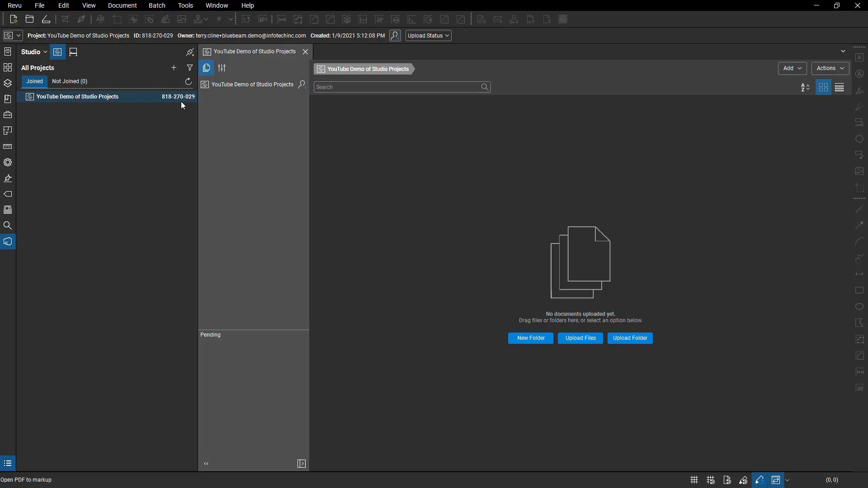
click(305, 85)
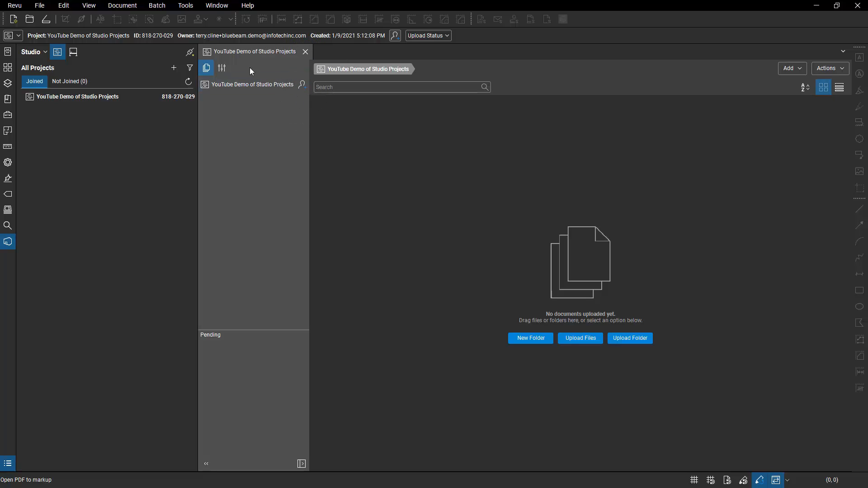
click(223, 71)
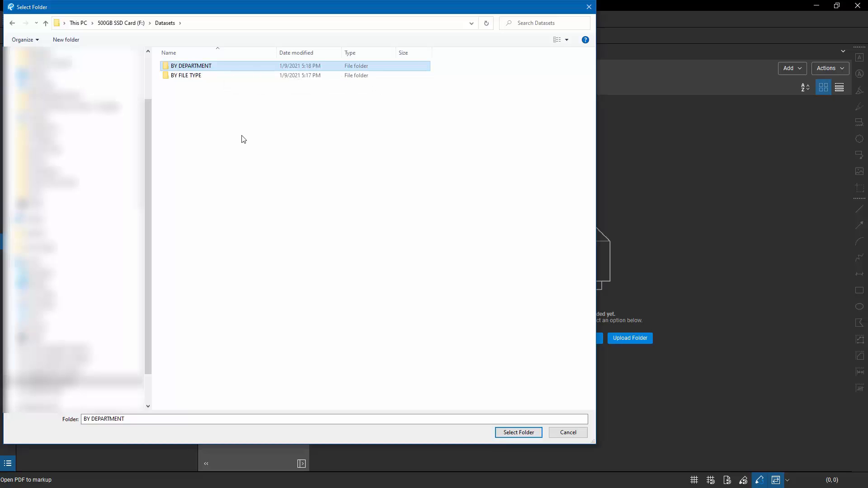
- Upload the BY FILE TYPE folder from Datasets to the project and expand it in the project's folder tree
double_click(227, 66)
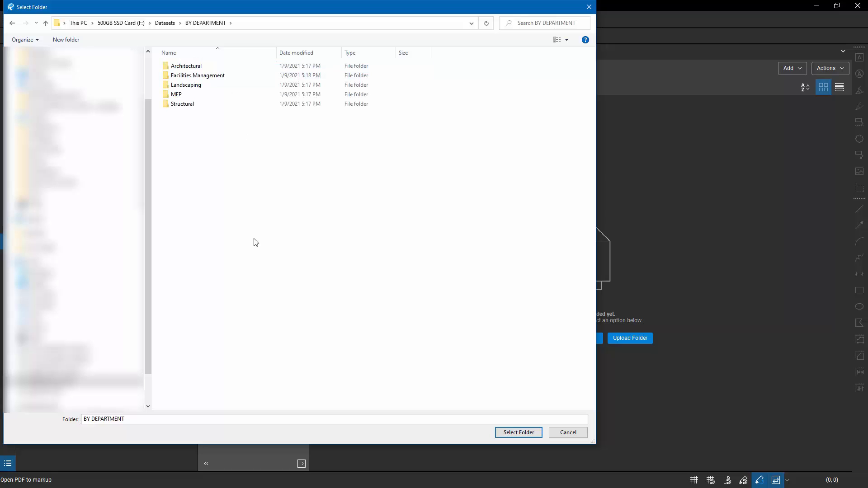
click(167, 23)
double_click(222, 76)
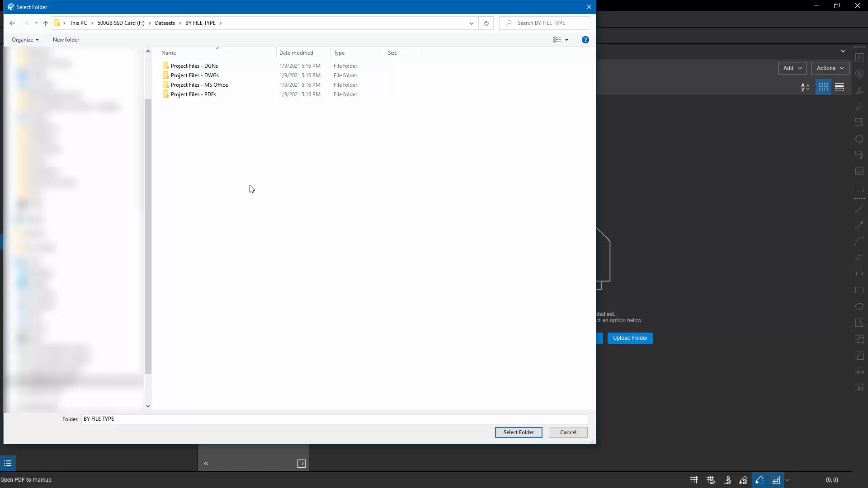
click(165, 23)
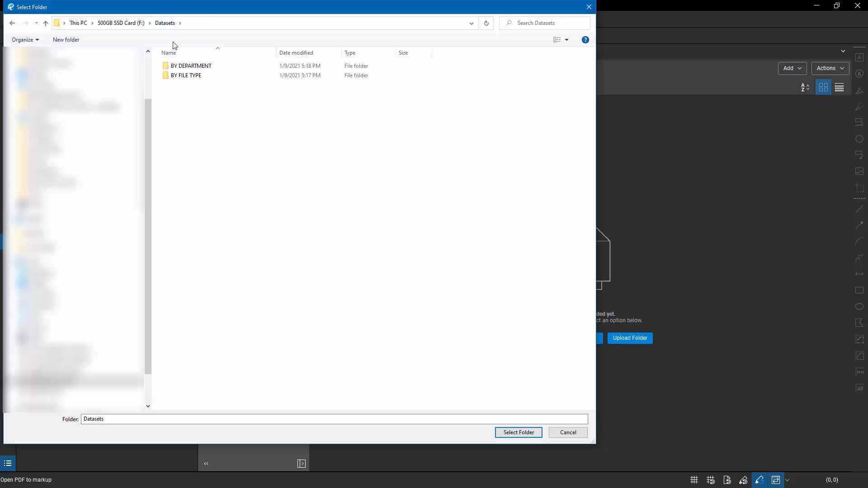
click(219, 76)
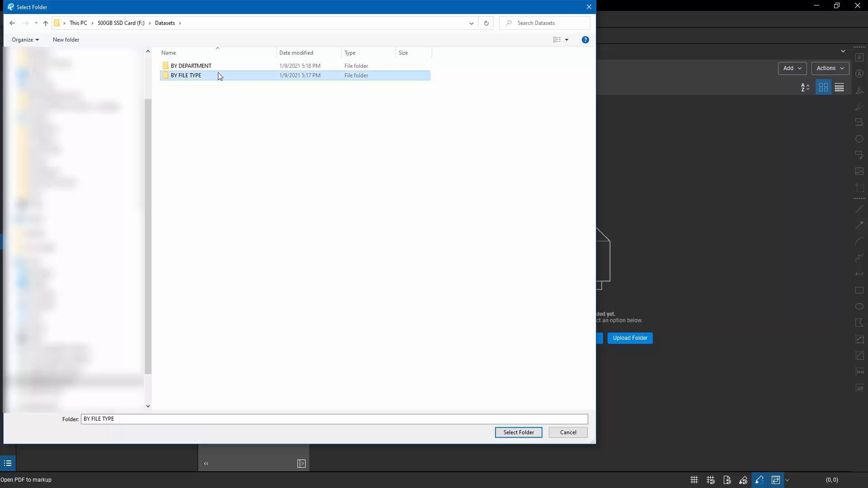
click(519, 432)
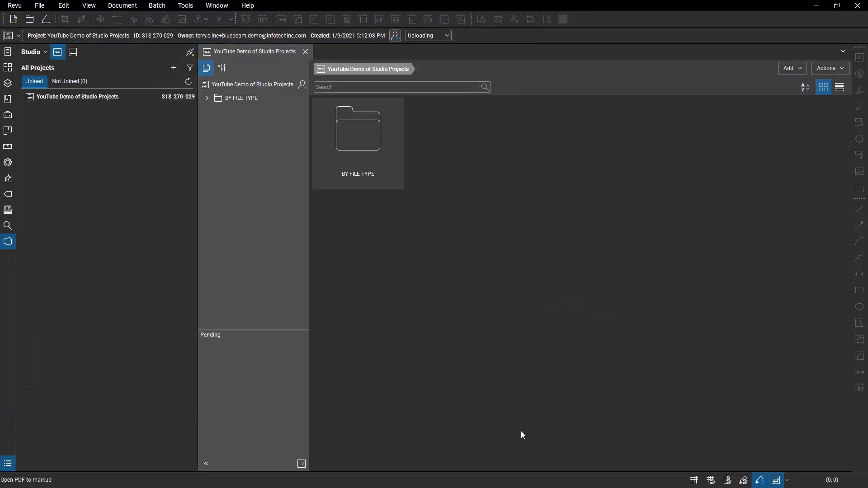
click(204, 99)
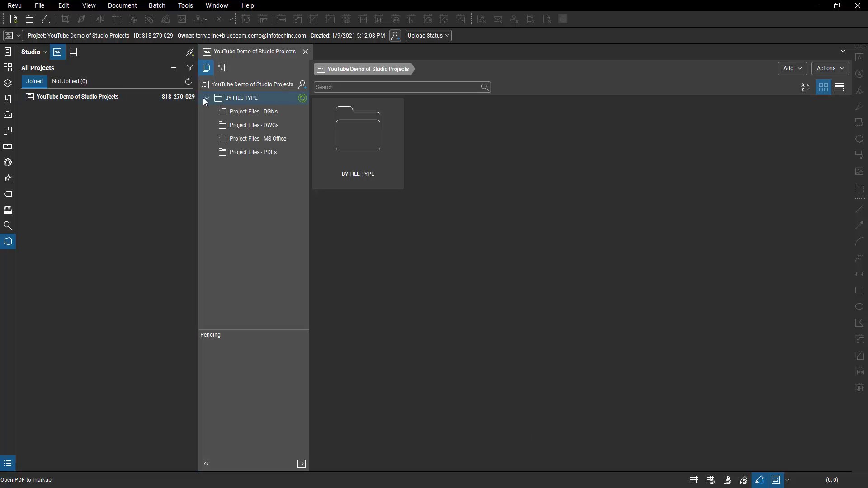
- Upload the BY DEPARTMENT folder from Datasets to the project root and expand it in the folder tree
right_click(540, 172)
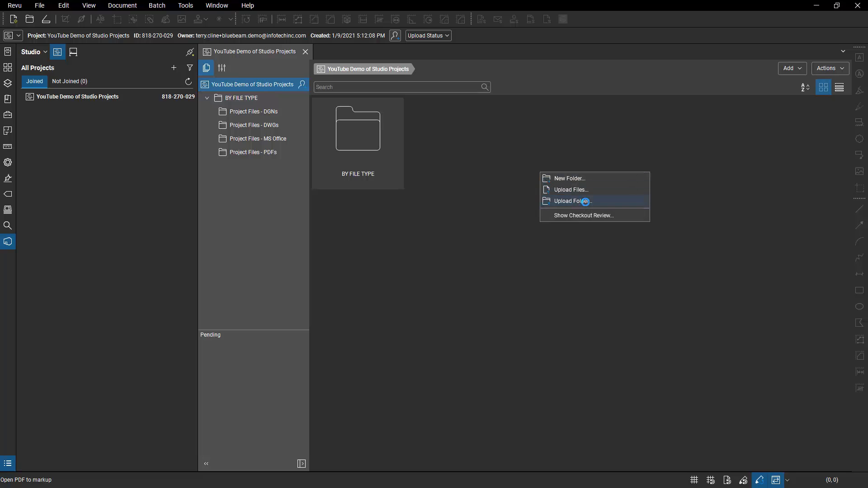
click(586, 205)
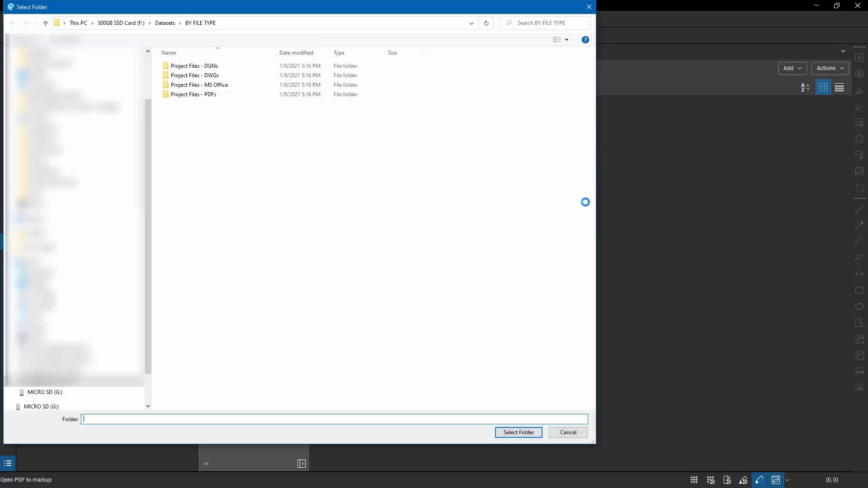
click(165, 23)
click(207, 67)
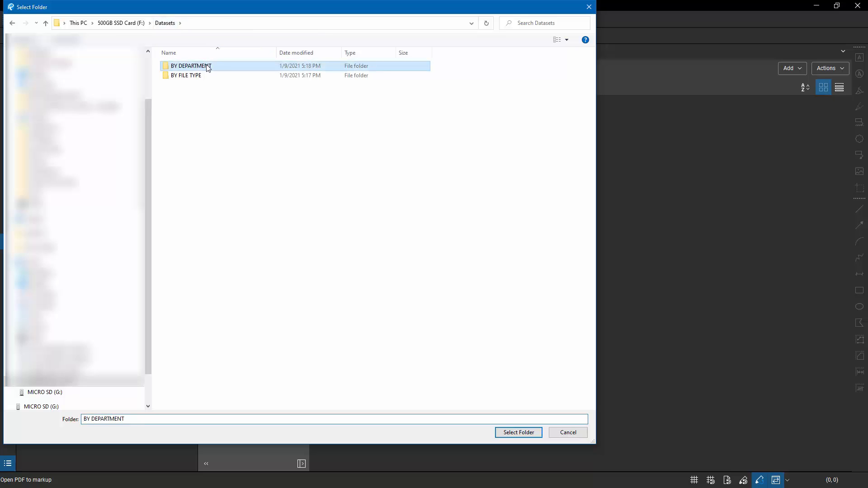
double_click(209, 67)
click(168, 25)
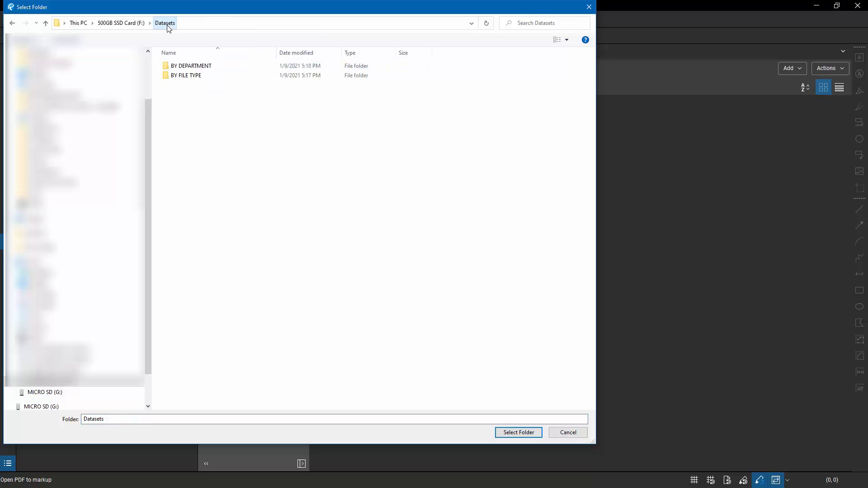
click(208, 67)
click(519, 432)
click(207, 97)
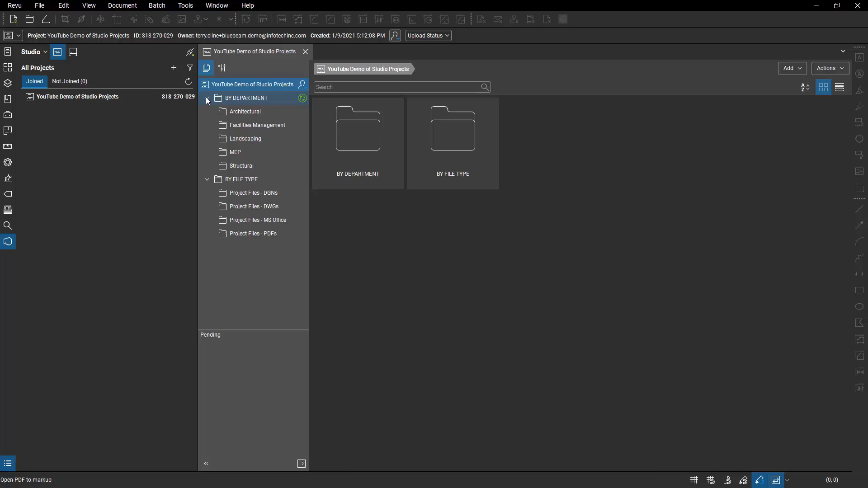
- Open the project's folder permissions for Attendees and expand Project Root, BY FILE TYPE and BY DEPARTMENT
click(224, 69)
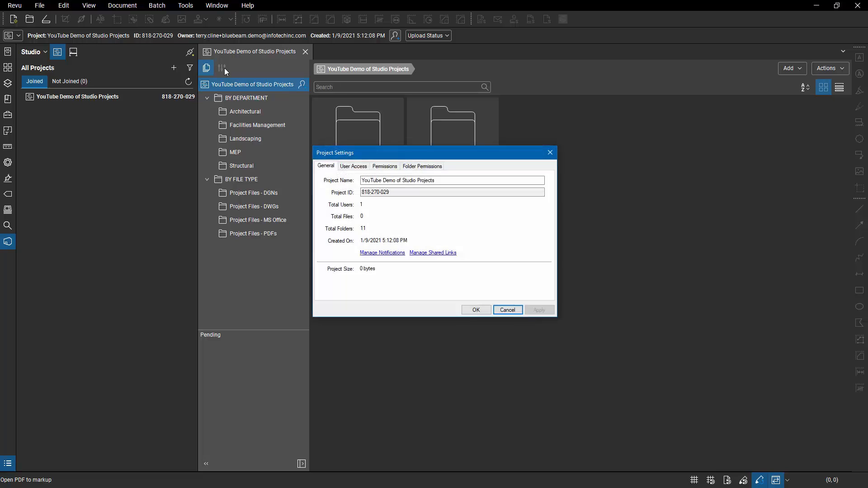
click(424, 167)
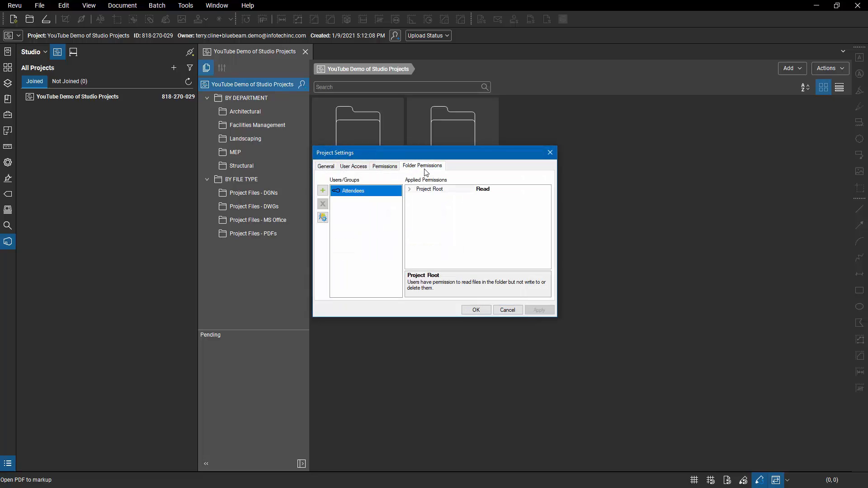
click(410, 189)
click(420, 196)
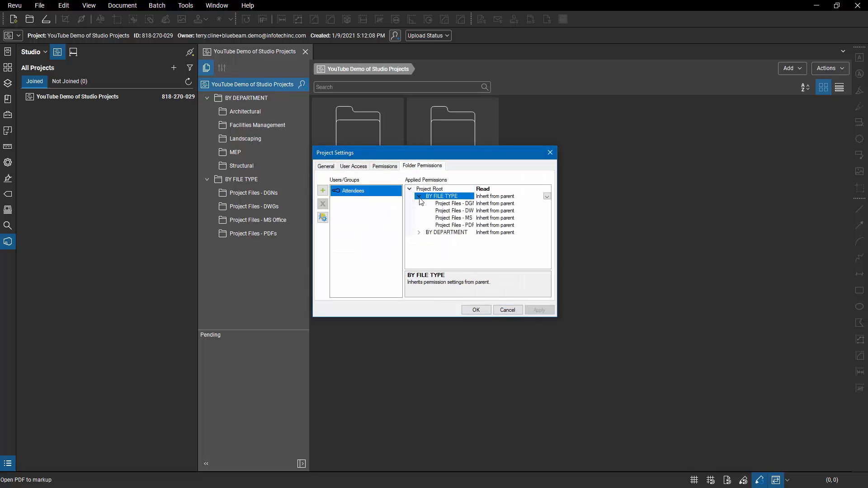
click(420, 234)
click(529, 218)
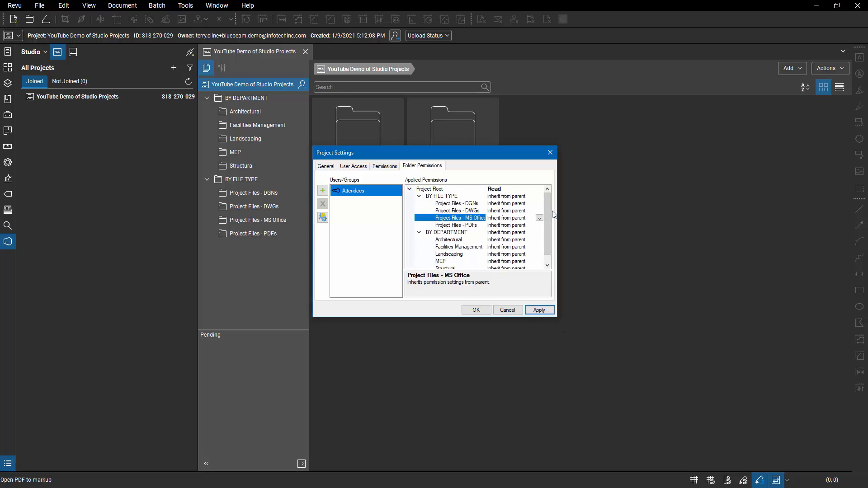
click(506, 189)
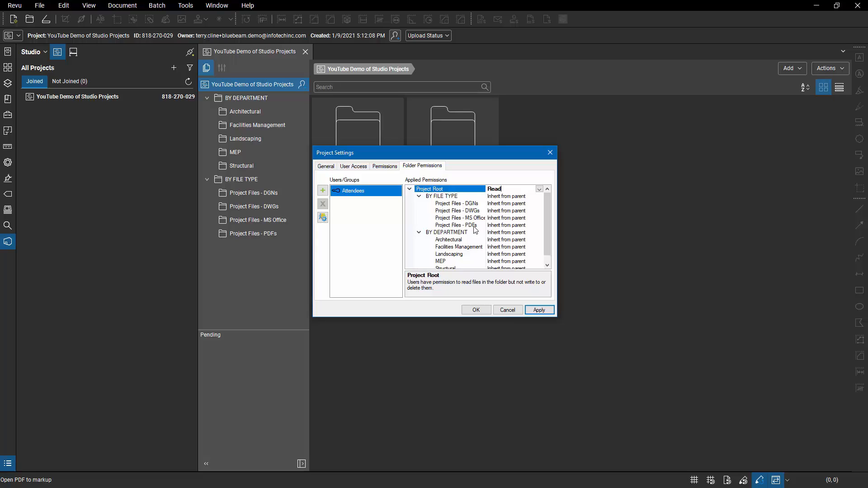
- Set the Attendees' permission to Read / Write for BY FILE TYPE and Read / Write / Delete for Facilities Management
click(537, 196)
click(539, 196)
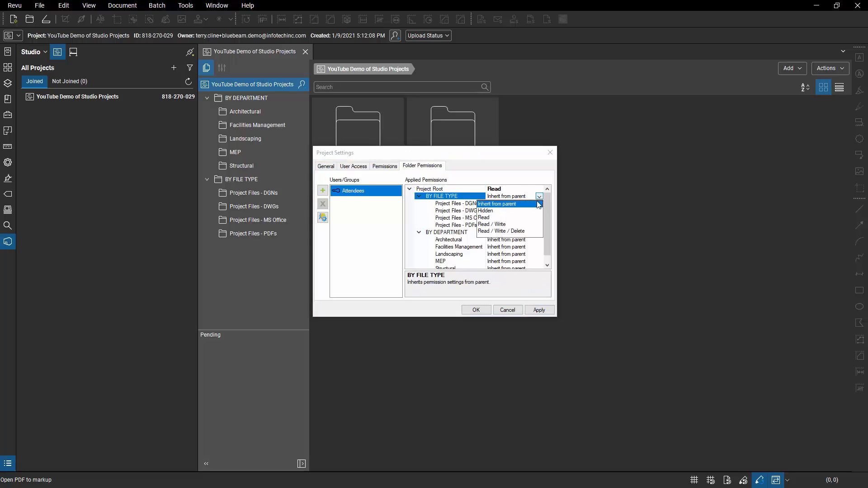
click(520, 224)
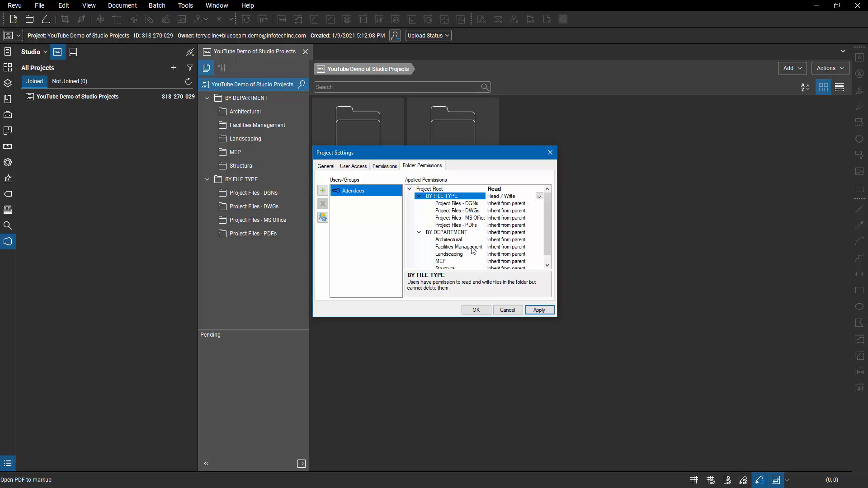
click(507, 247)
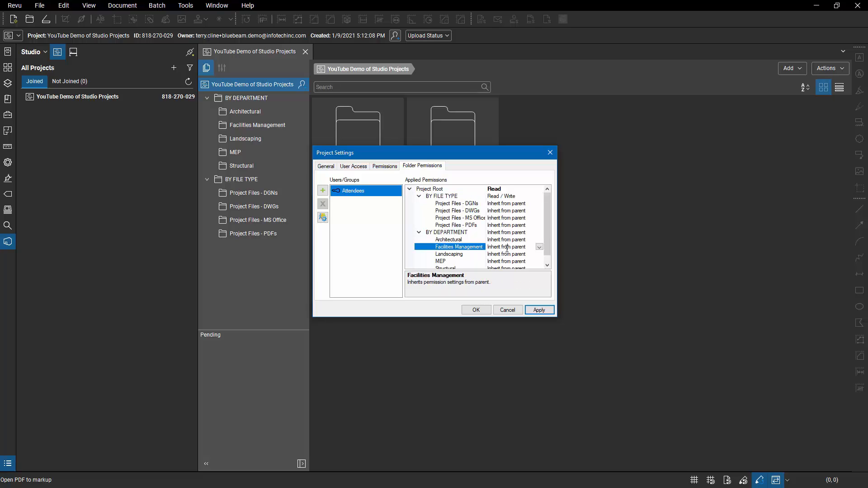
click(538, 248)
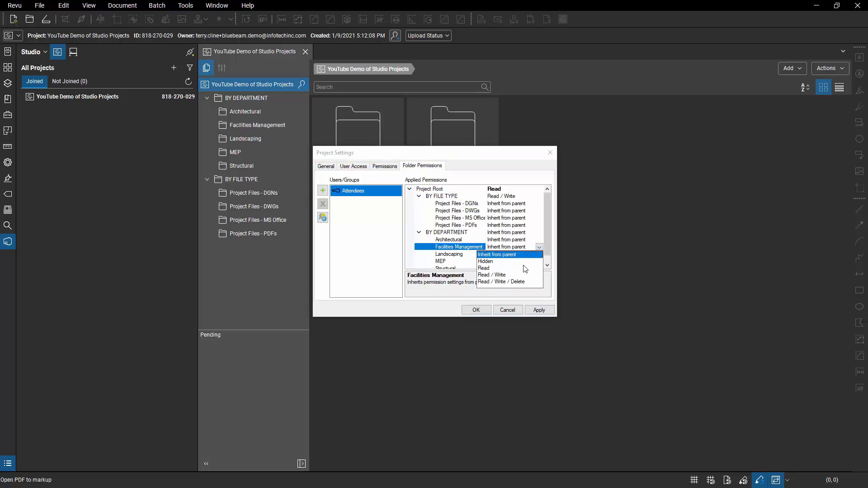
click(501, 282)
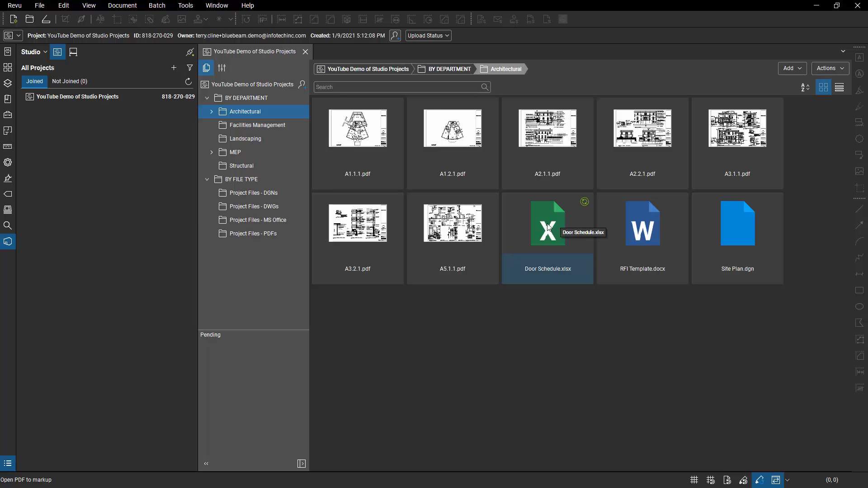
- Create a share link for Door Schedule.xlsx in the Architectural folder, valid for 24 Hours and without a required password
right_click(519, 219)
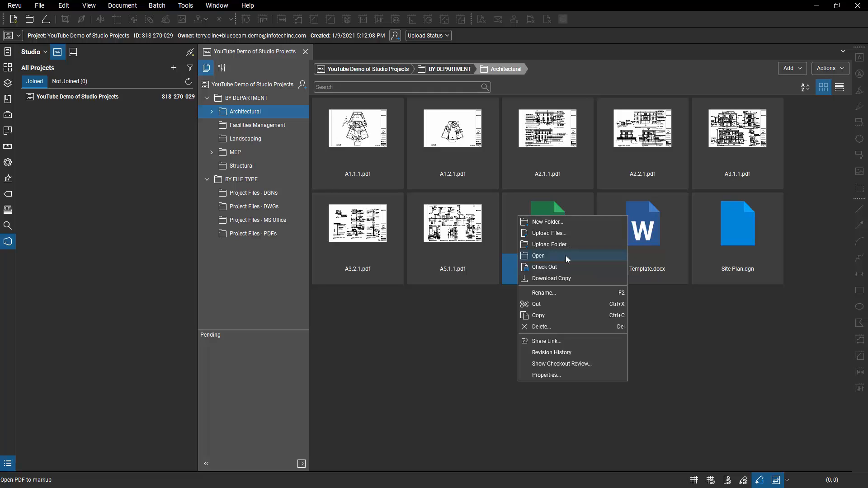
click(577, 340)
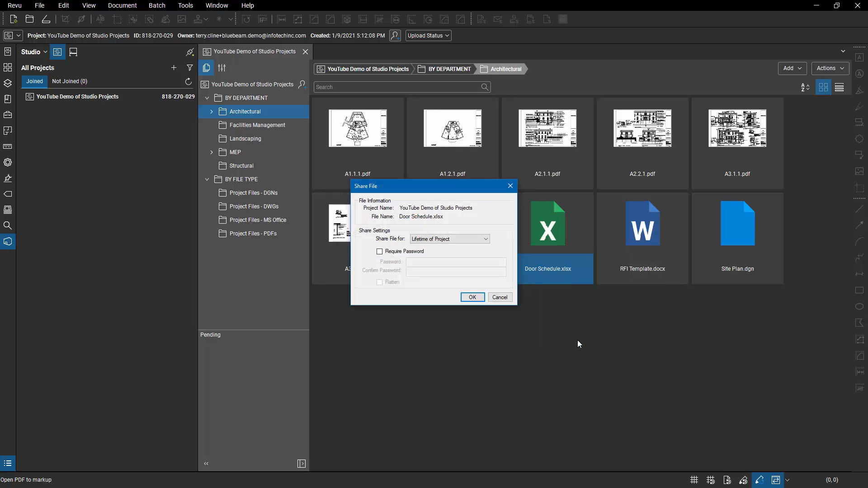
click(460, 242)
click(452, 254)
click(401, 253)
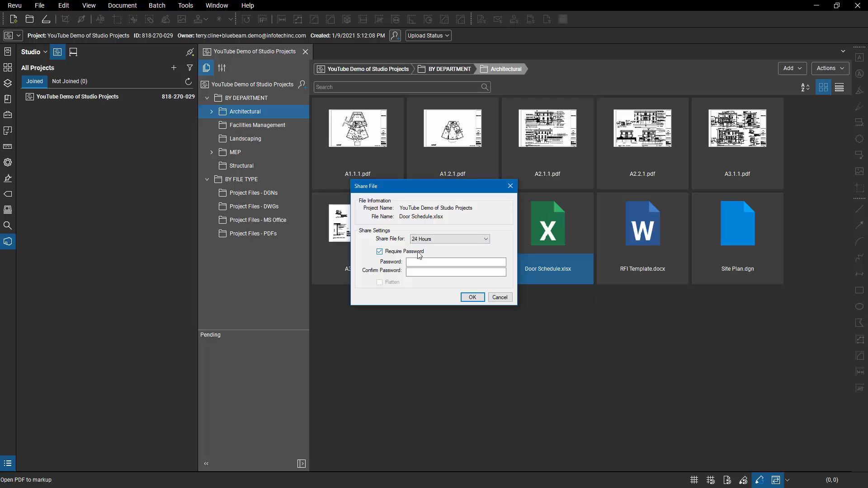
click(404, 253)
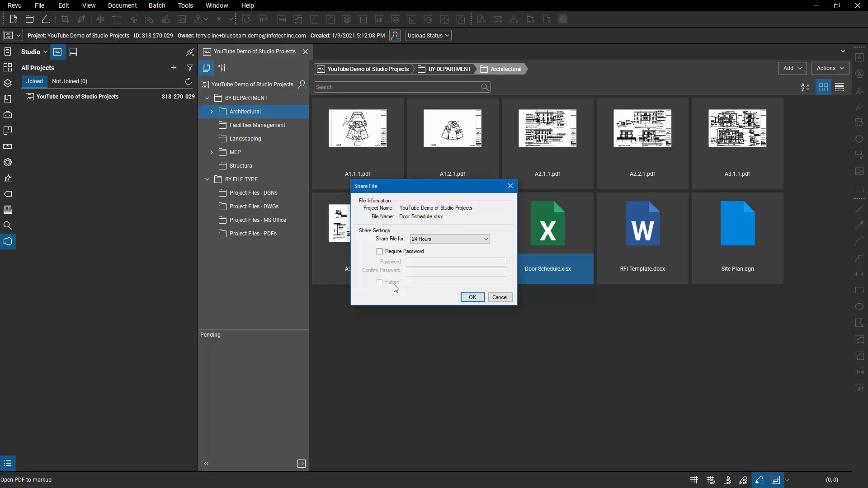
click(473, 297)
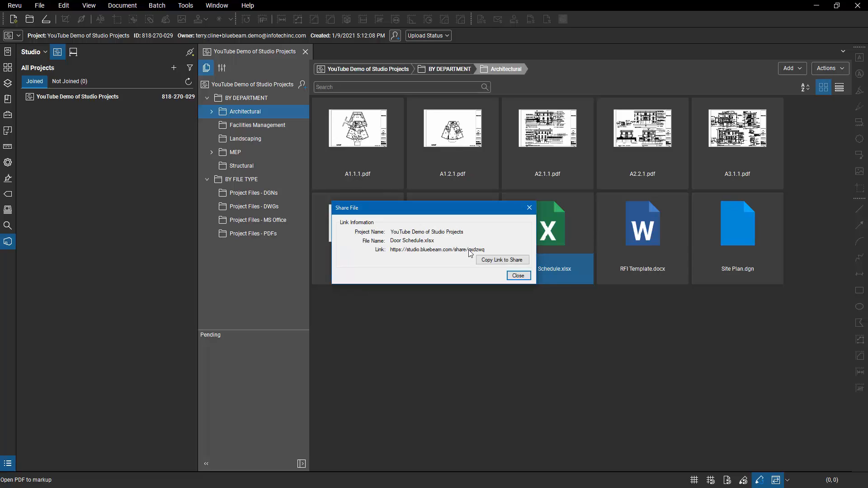
- Copy the share link for Door Schedule.xlsx, close the share dialog and deselect the file
click(502, 260)
click(518, 275)
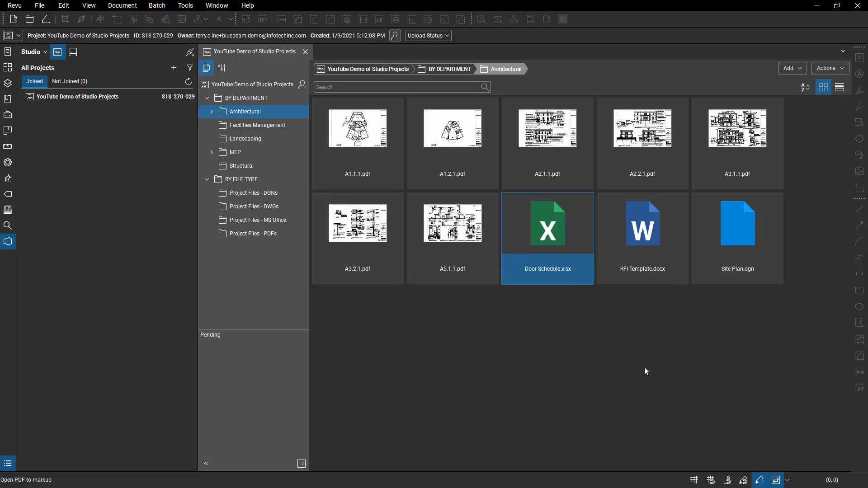
click(501, 372)
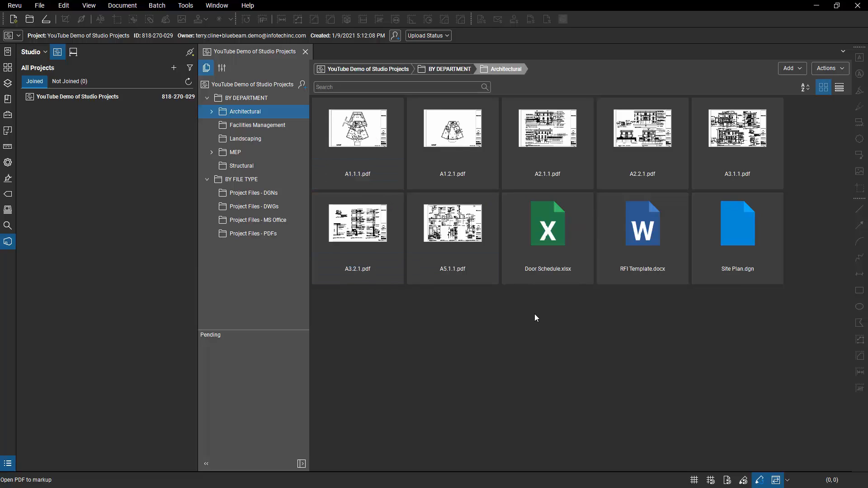
- Check out Site Plan.dgn from the Architectural folder
click(731, 215)
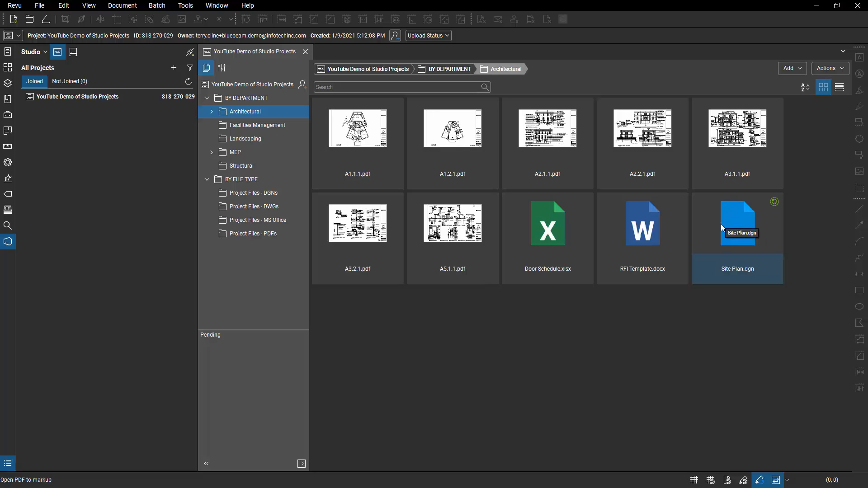
right_click(714, 225)
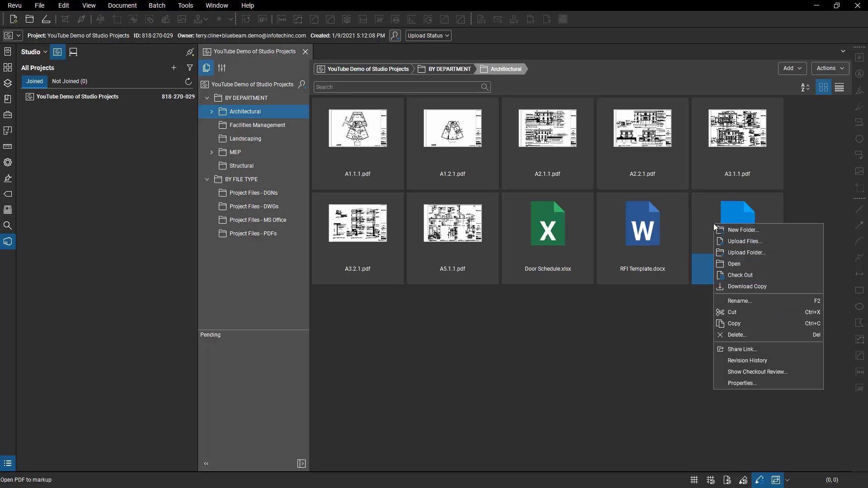
click(740, 276)
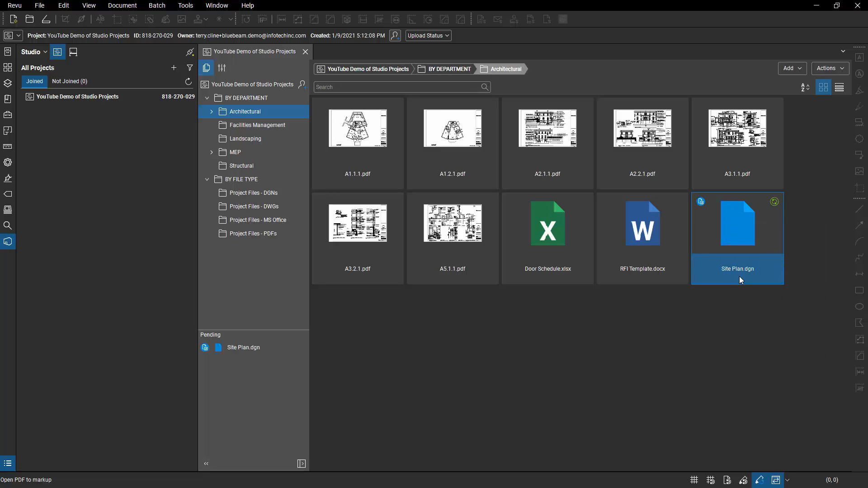
- Open the checked-out Site Plan.dgn in MicroStation and close it to return to Revu
right_click(740, 276)
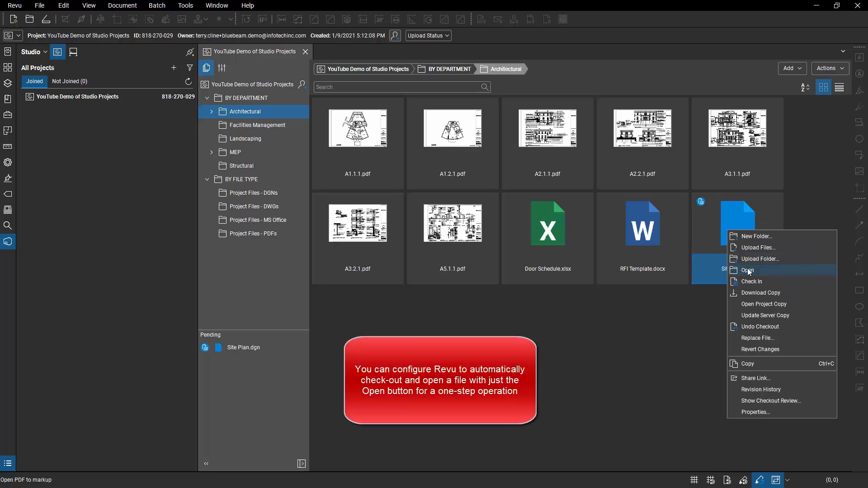
click(749, 271)
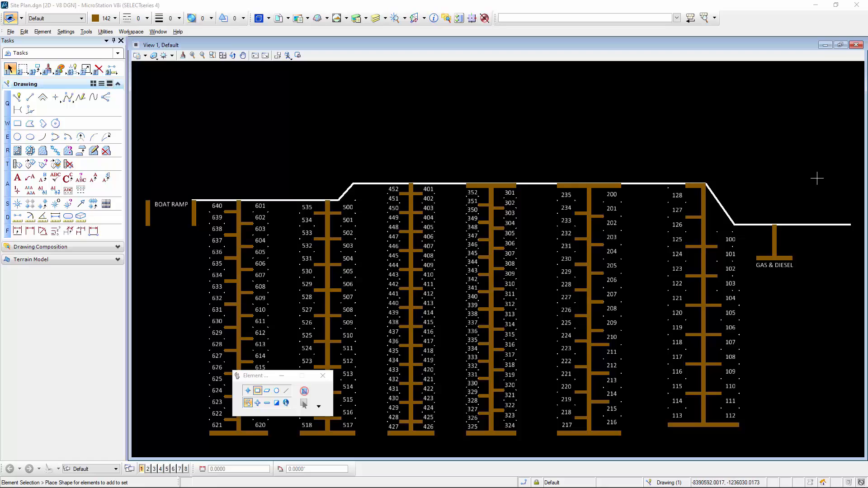
click(862, 6)
click(861, 7)
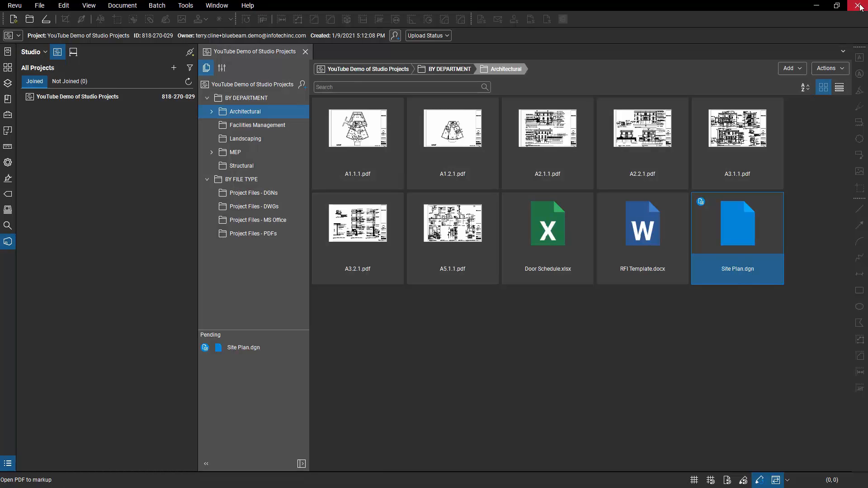
- Check in Site Plan.dgn with the comment "no changes - doing a demo"
right_click(707, 226)
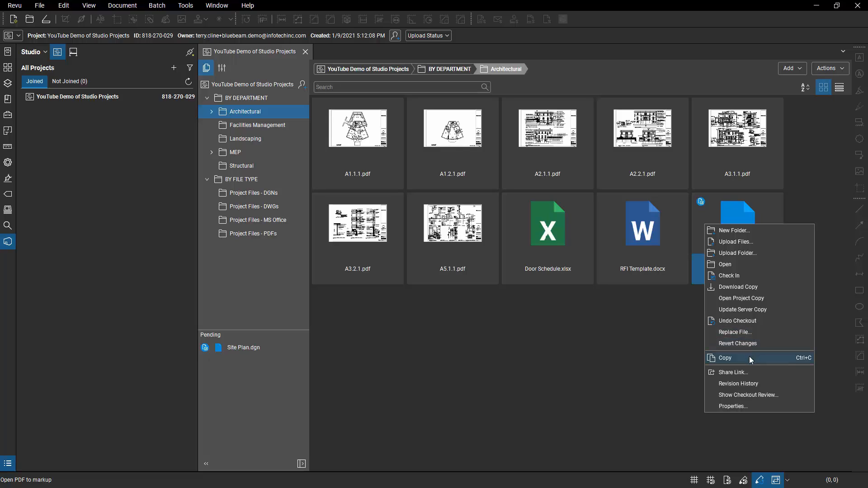
click(747, 275)
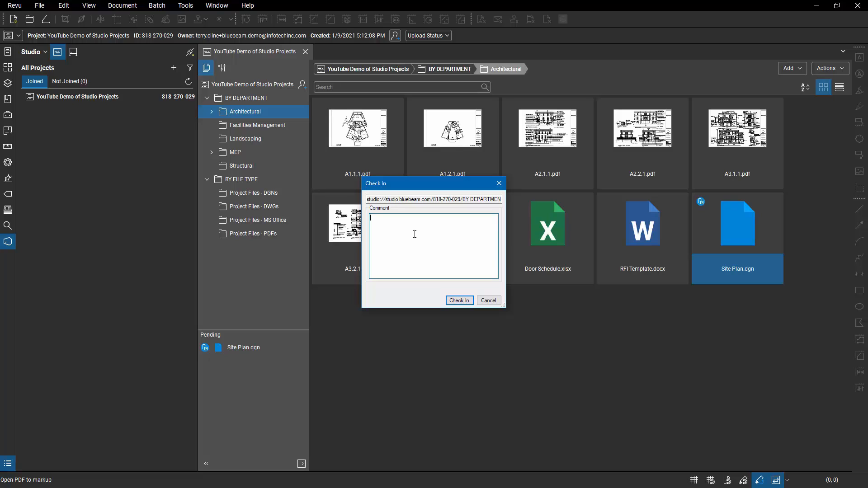
text(no changes - doing a demo)
click(463, 300)
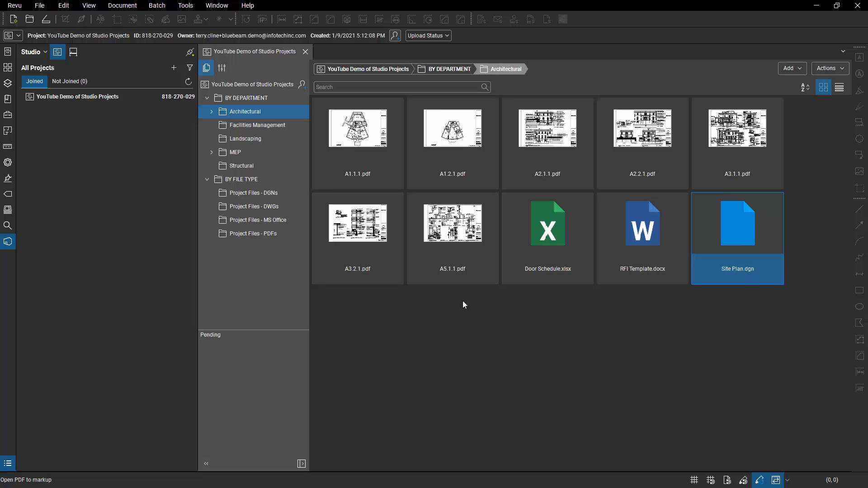
- Examine the revision history of Site Plan.dgn, including the version details and check-in comment
right_click(730, 224)
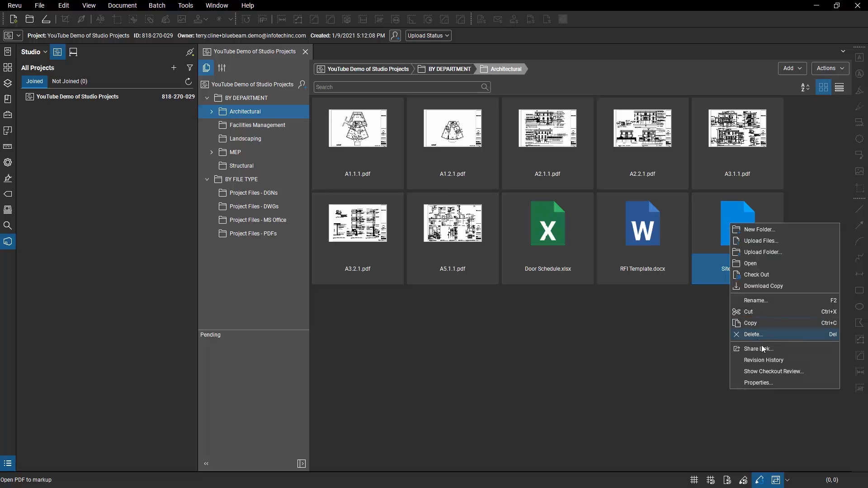
click(780, 361)
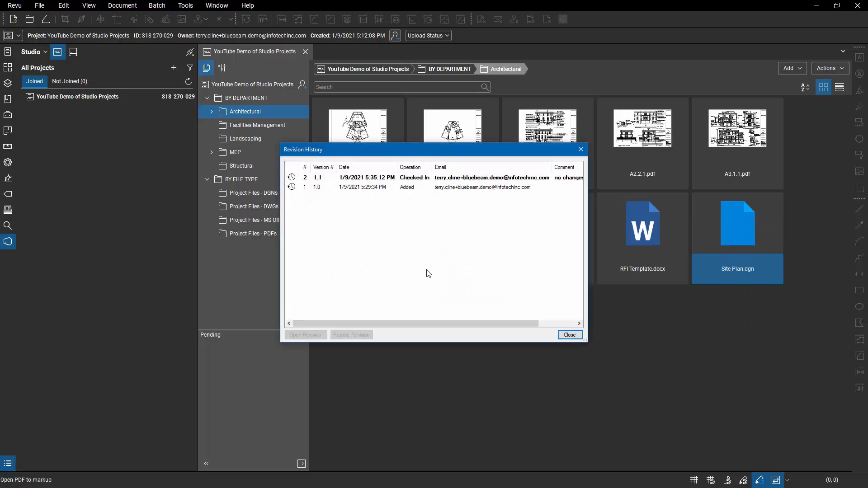
click(455, 190)
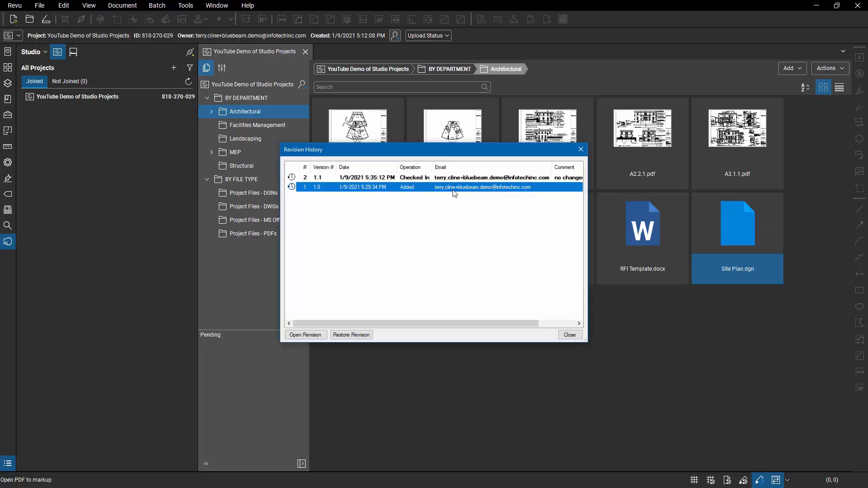
click(423, 179)
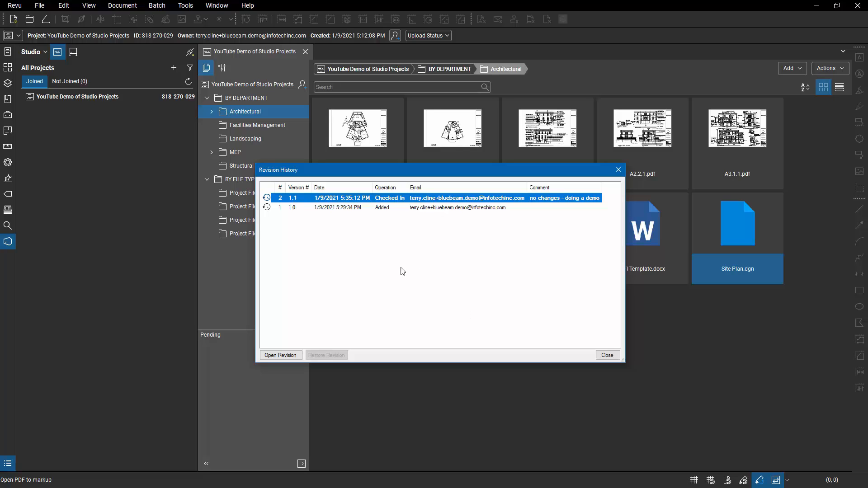
- Open version 1.0 of Site Plan.dgn from its revision history and close the drawing in MicroStation
click(344, 209)
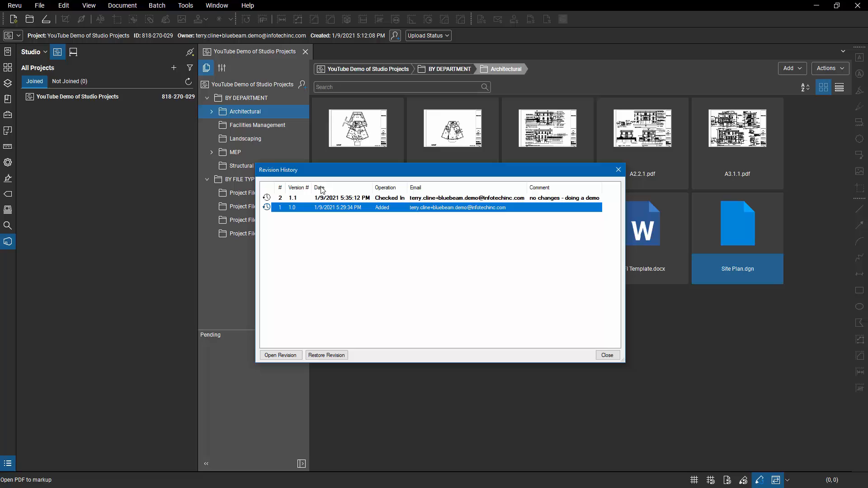
click(342, 355)
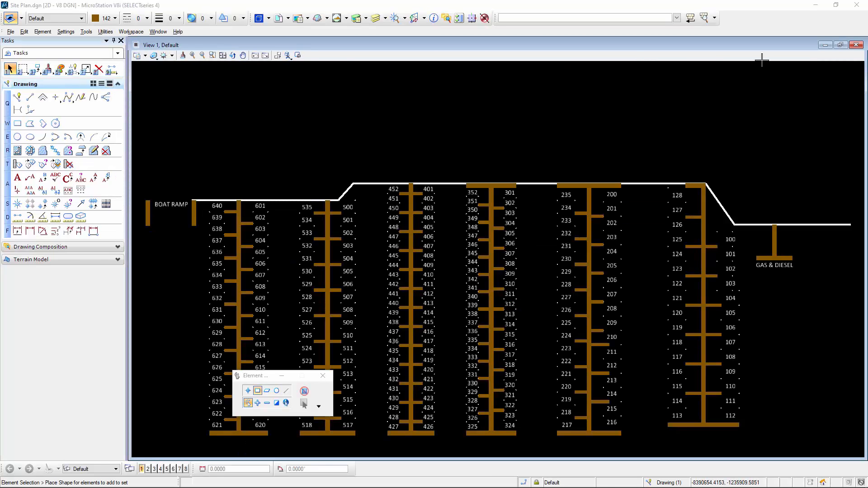
click(853, 4)
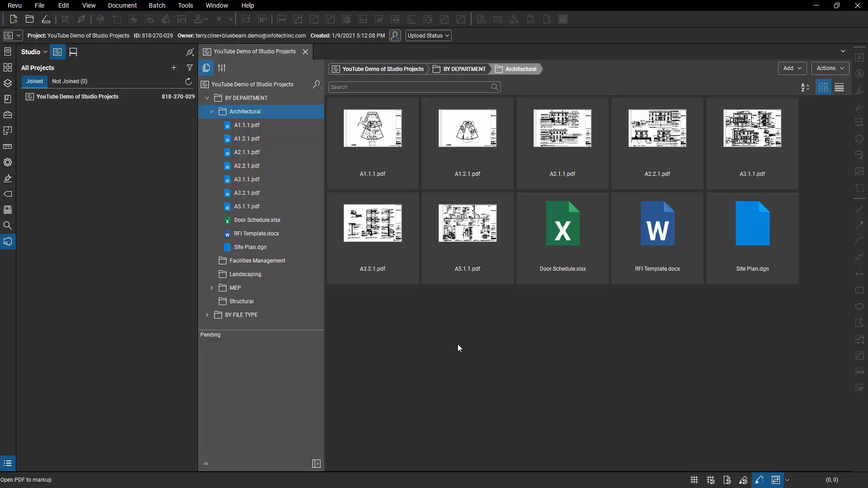
- Add A1.2.1.pdf to a new session named Studio Project Demo and open it from the session's documents
right_click(444, 154)
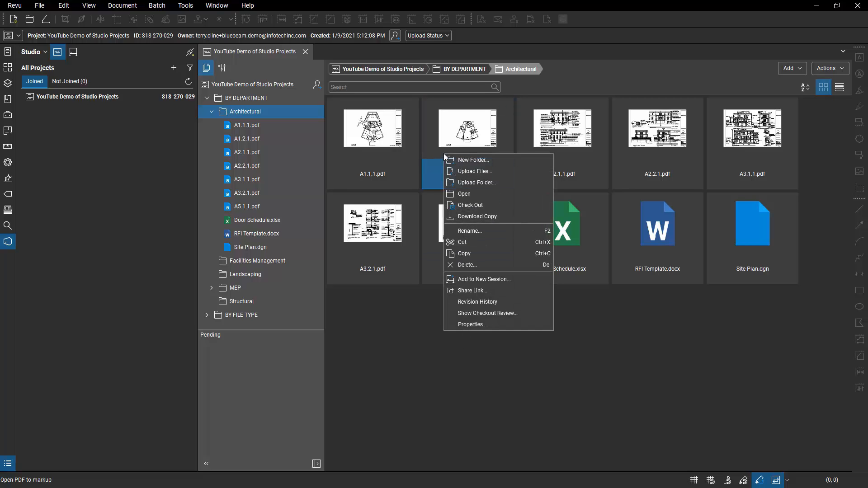
click(521, 280)
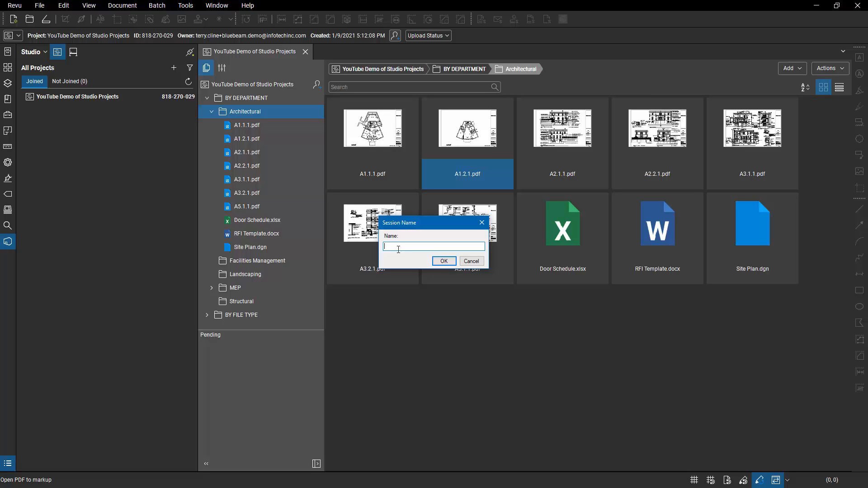
text(Studio Project Demo)
click(445, 262)
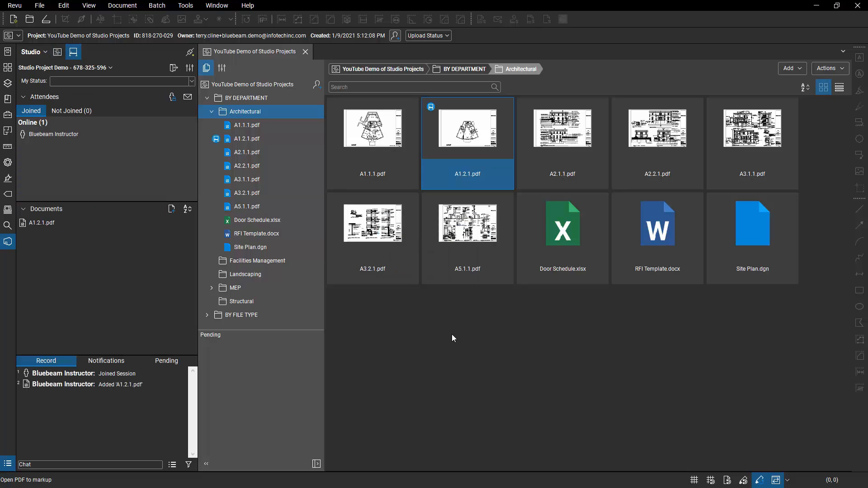
double_click(43, 223)
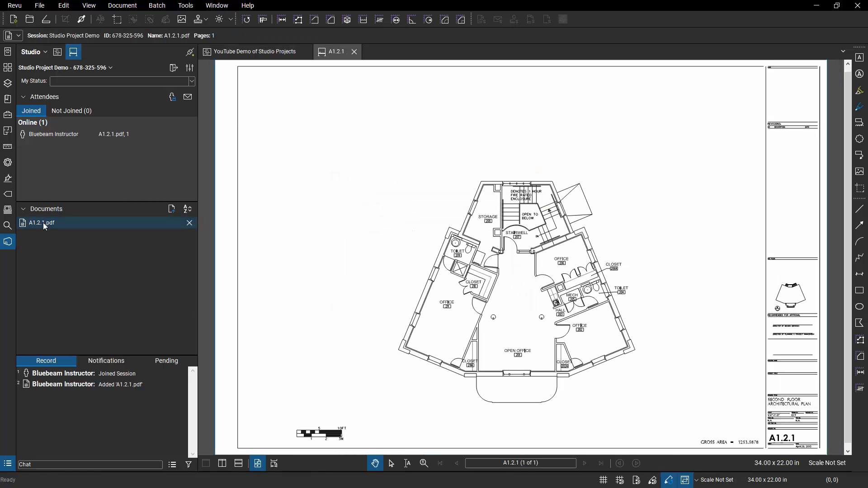
- Add A1.1.1.pdf from the project to the existing Studio Project Demo session and open A1.2.1.pdf from the session's documents
click(272, 56)
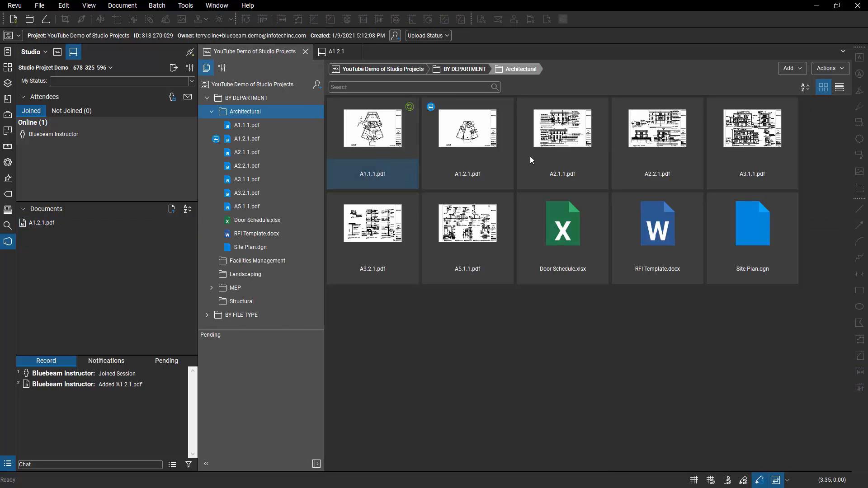
click(374, 166)
right_click(373, 168)
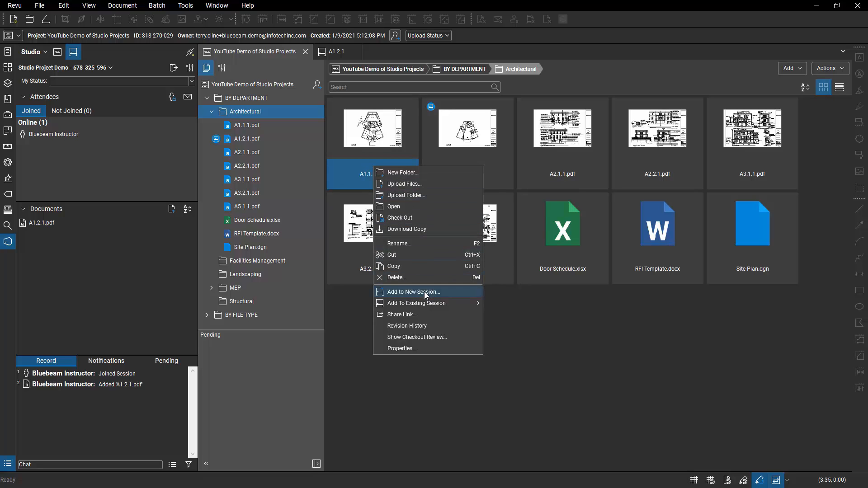
mouse_move(449, 305)
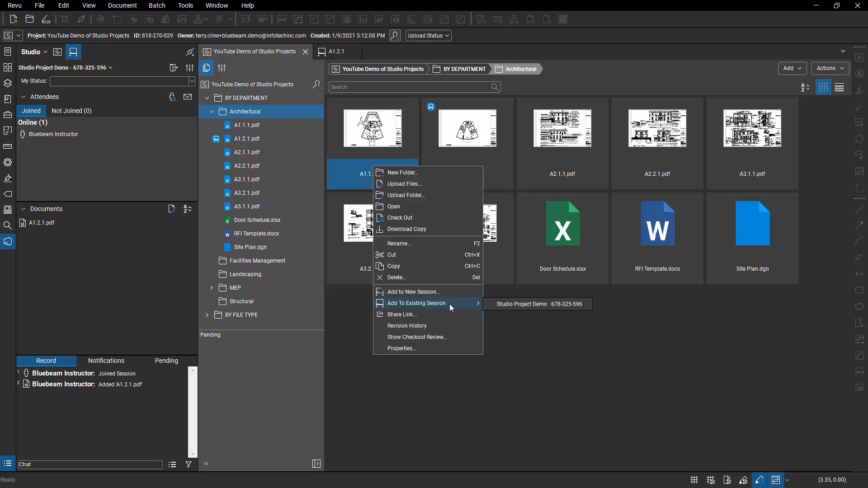
click(553, 305)
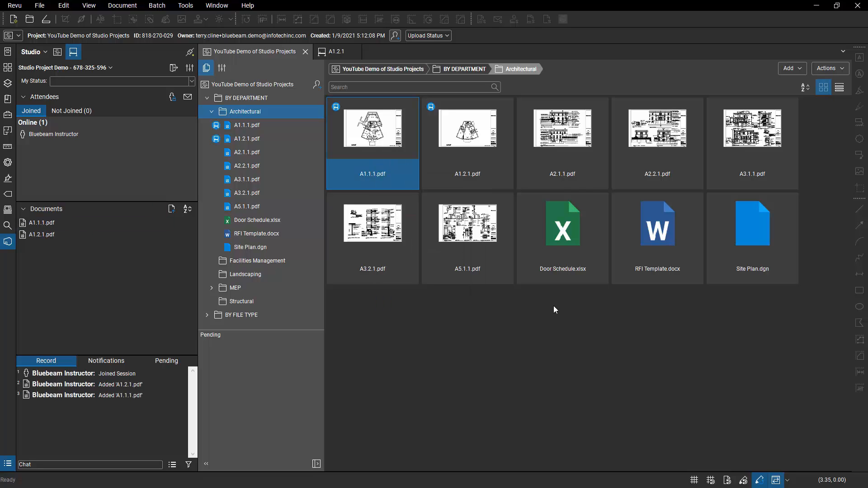
mouse_move(67, 233)
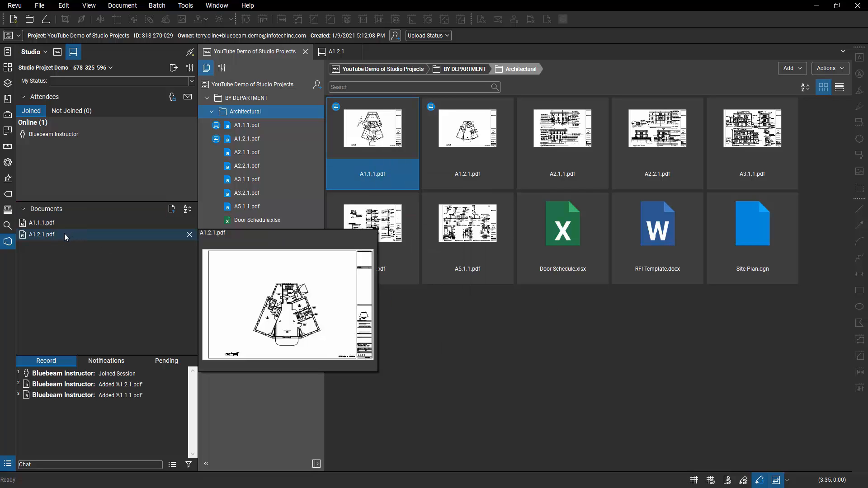
double_click(64, 233)
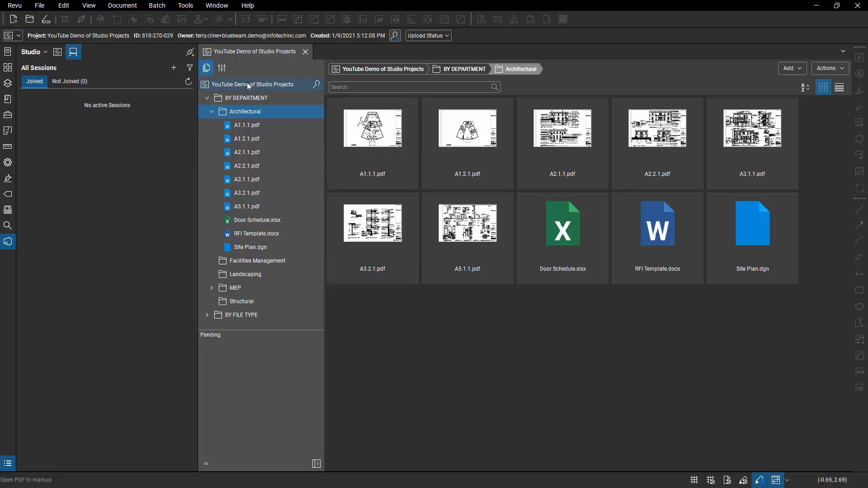
- Download a copy of the whole YouTube Demo of Studio Projects project from its root
click(268, 86)
right_click(259, 85)
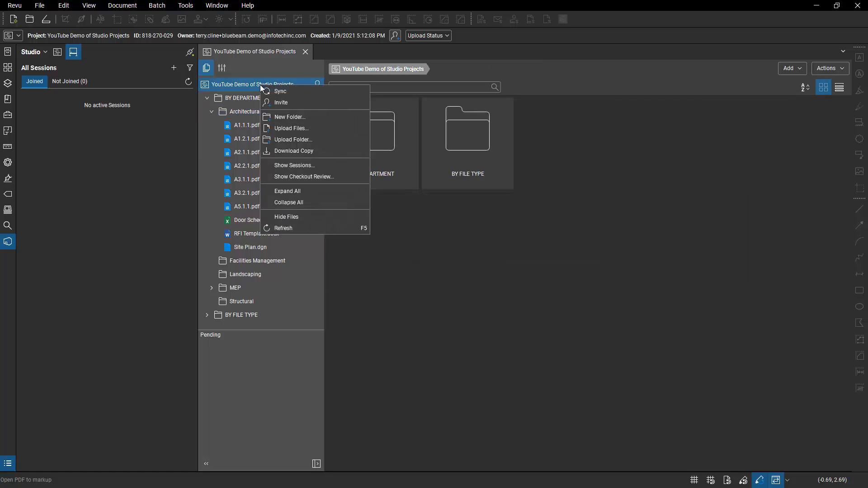
click(339, 153)
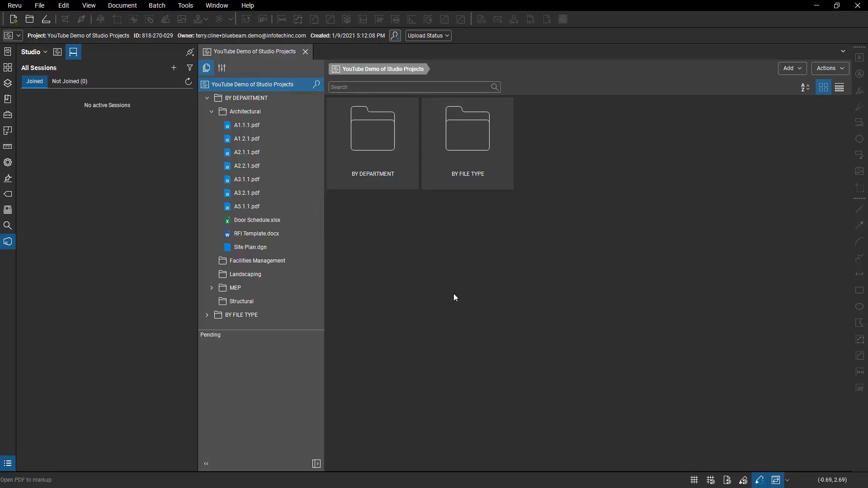
- Close the open project and delete YouTube Demo of Studio Projects from the list of joined projects
click(305, 52)
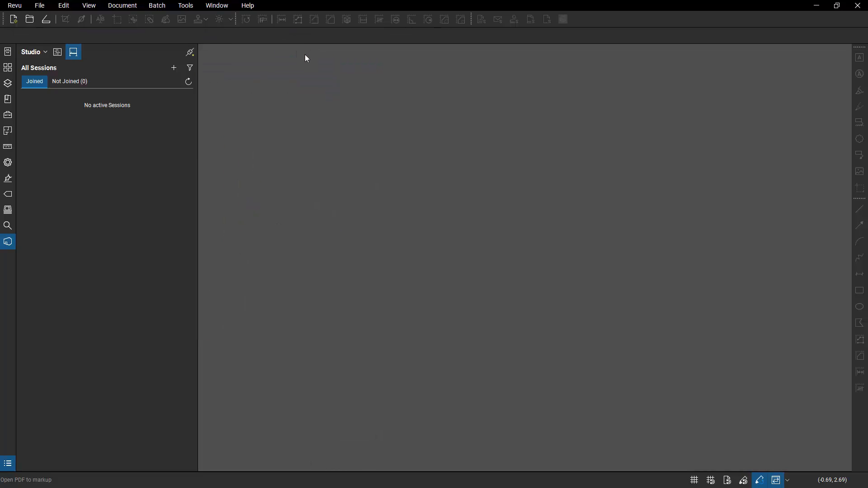
click(57, 53)
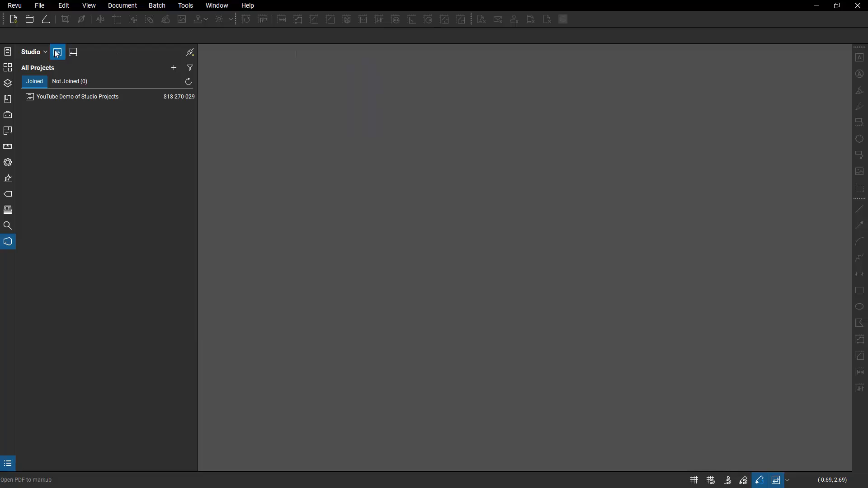
right_click(76, 100)
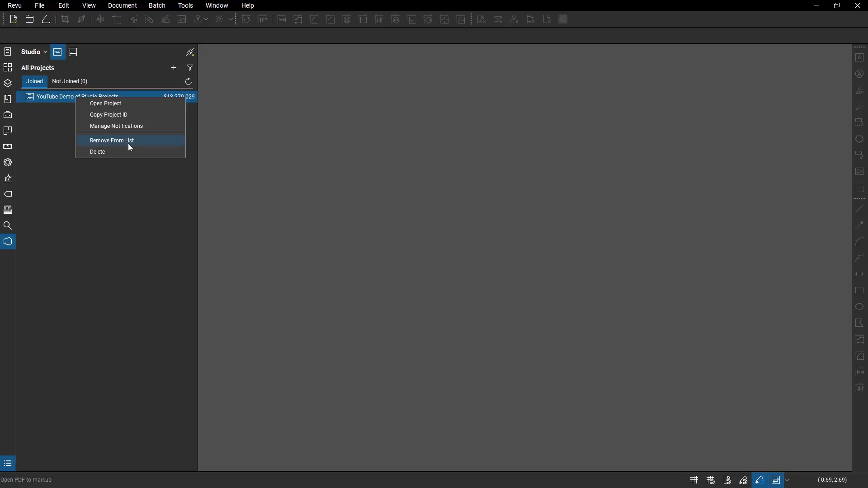
click(118, 154)
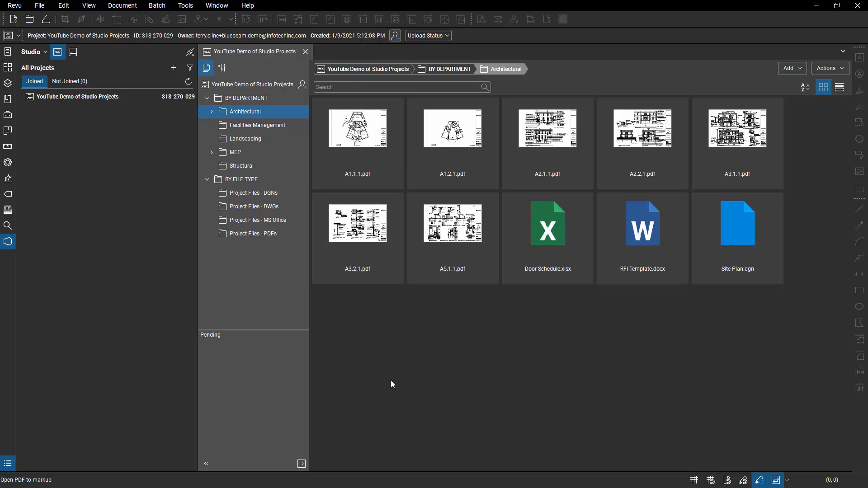
- Select the project root and show its sync and checkout review options
click(243, 86)
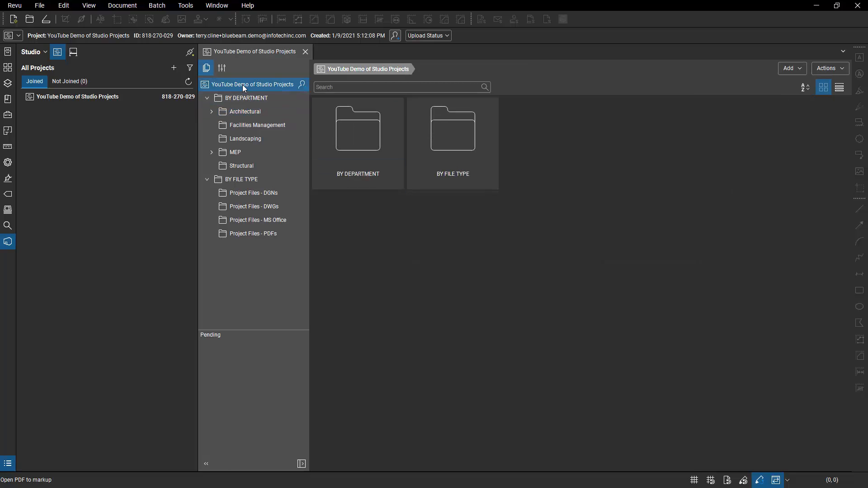
right_click(269, 87)
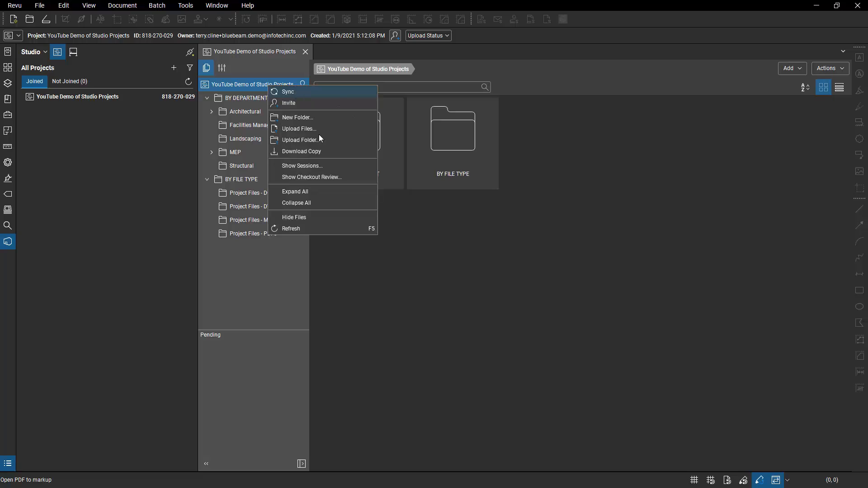
click(843, 56)
click(836, 68)
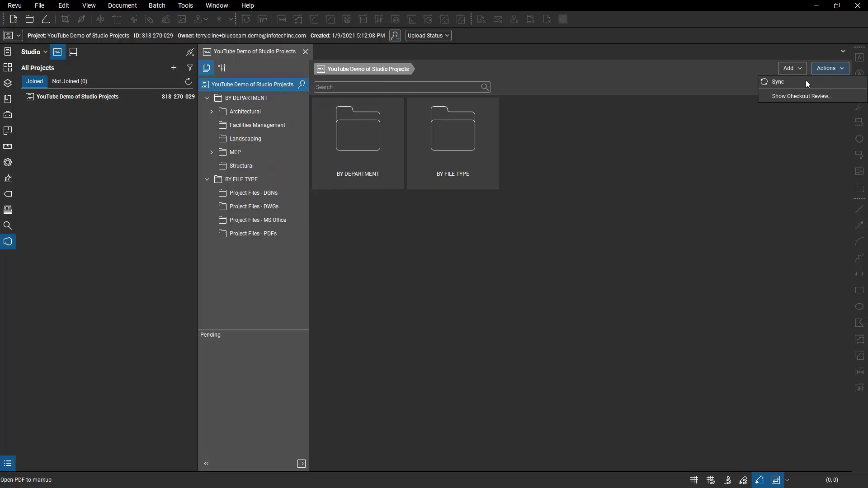
click(789, 80)
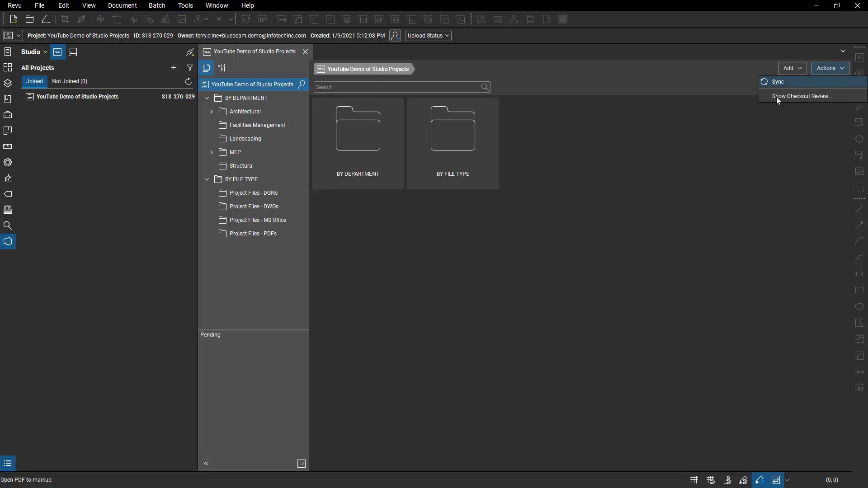